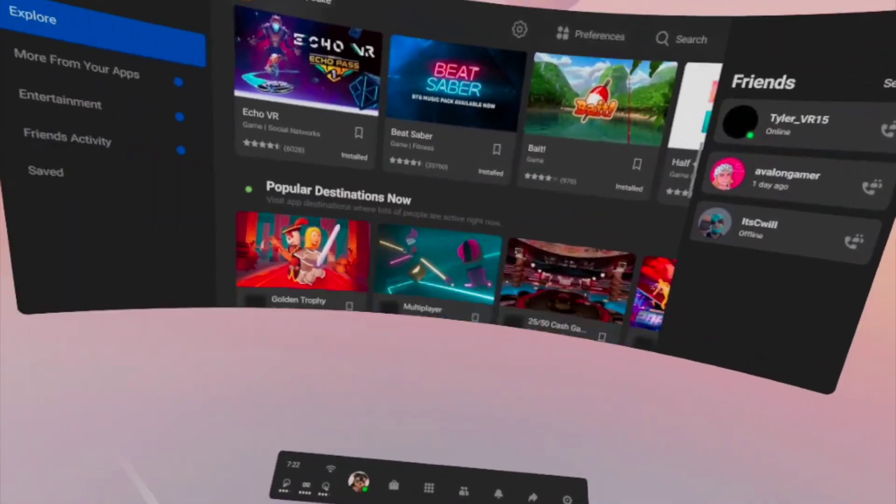
Scroll the Home Explore panel to show Play It Again titles and Popular Destinations
scroll(373, 186, up, 5)
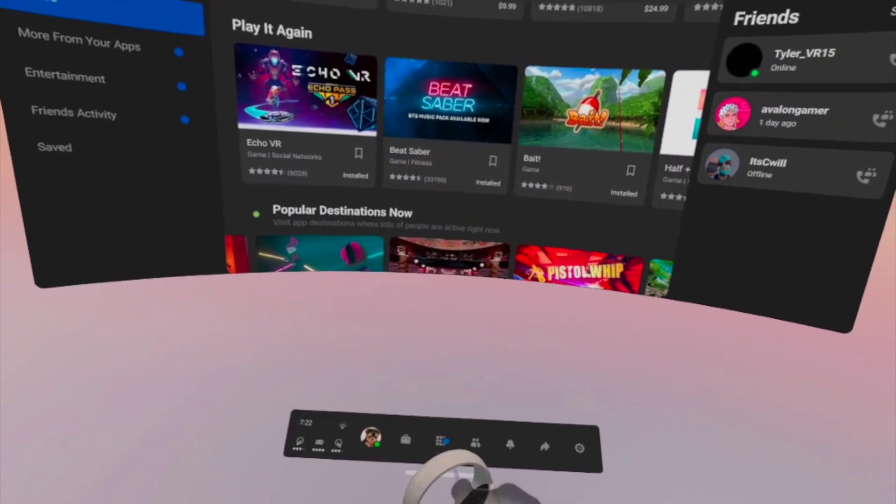
Launch Oculus Browser from the Apps library and load discord.gg
click(488, 424)
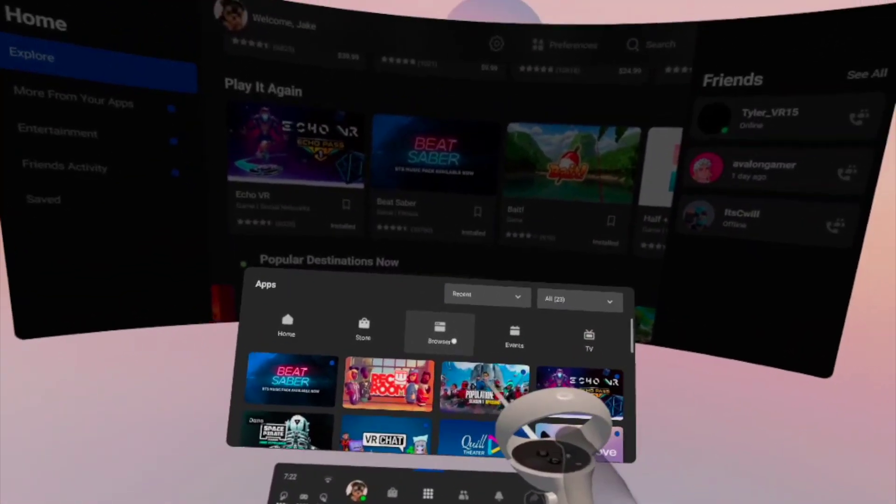
click(437, 338)
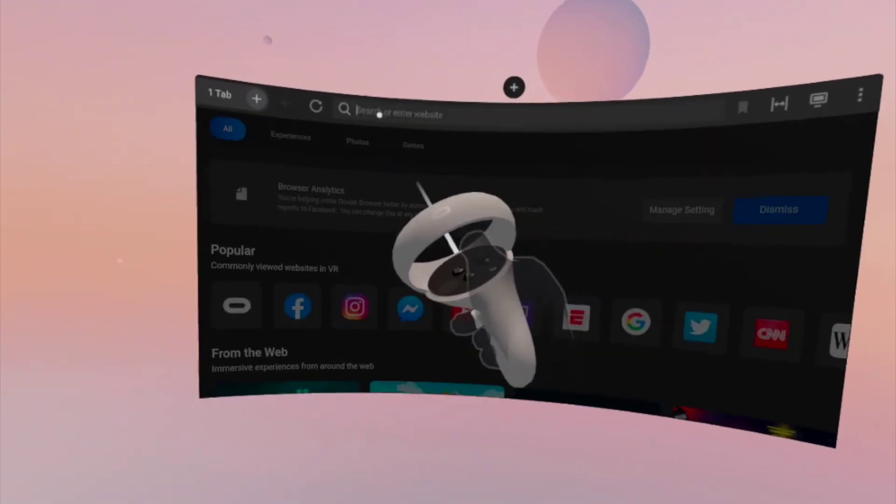
click(381, 130)
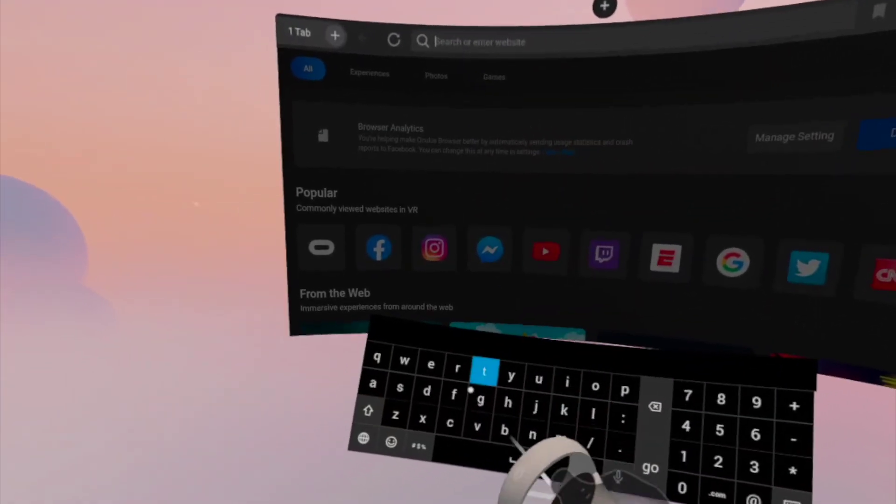
click(409, 372)
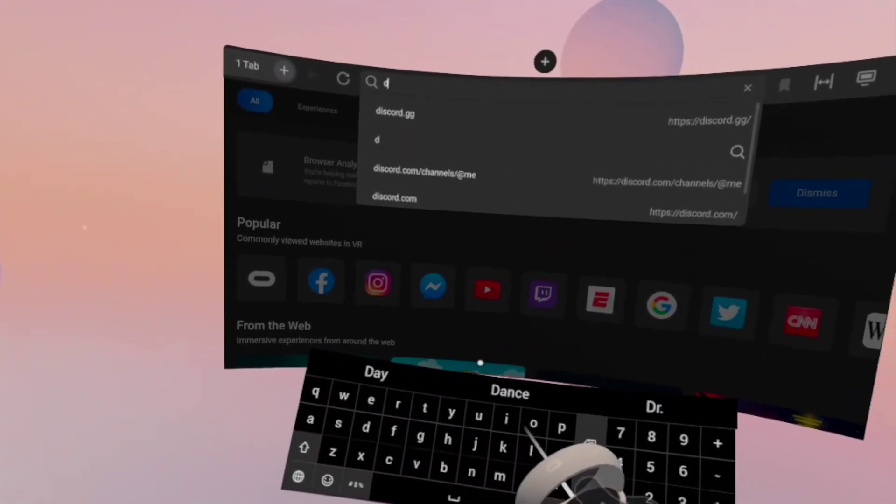
click(487, 395)
click(356, 374)
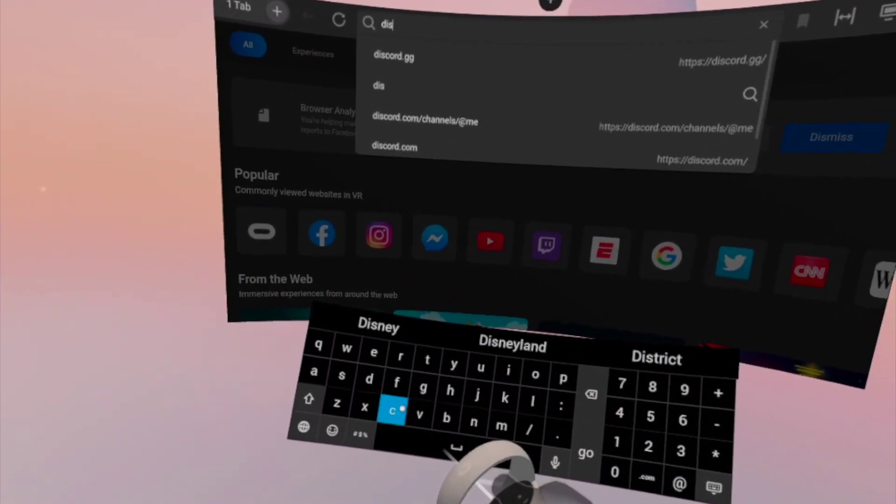
click(392, 406)
click(474, 364)
click(316, 338)
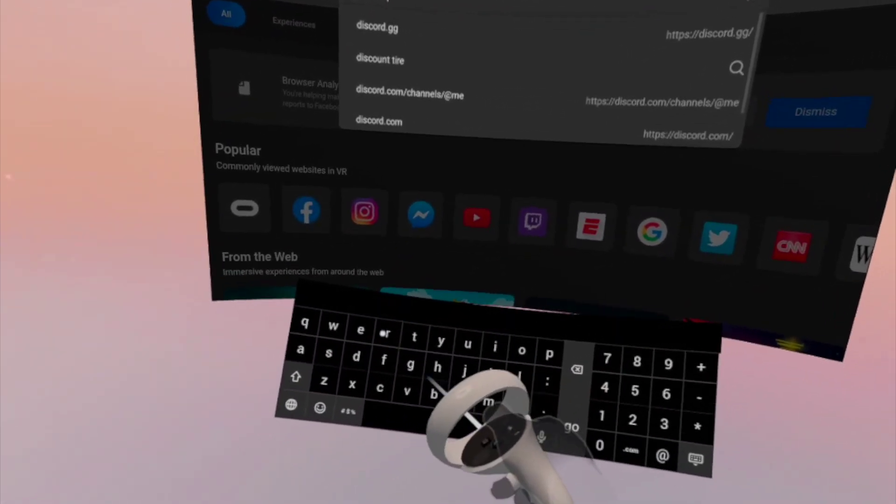
click(363, 377)
click(551, 433)
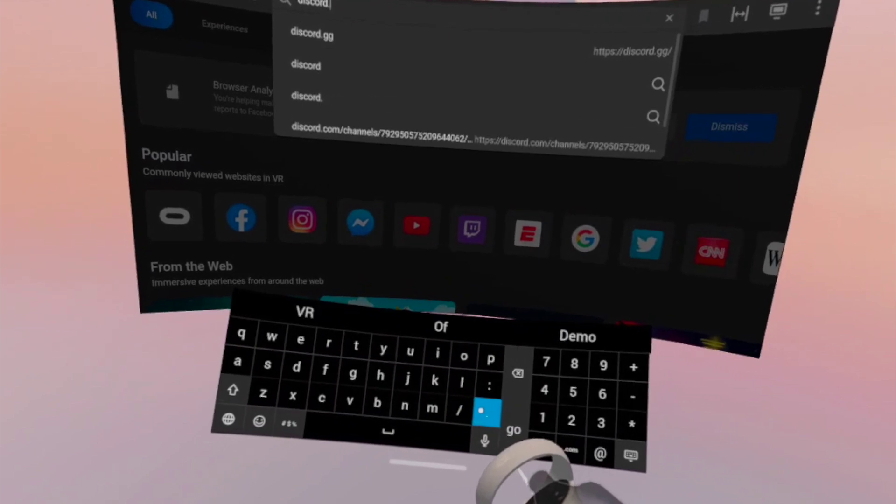
click(391, 379)
click(390, 380)
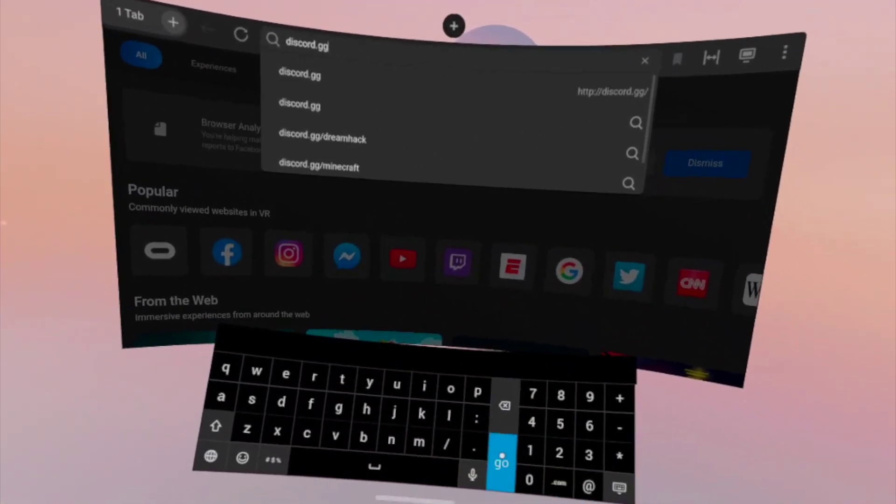
click(501, 457)
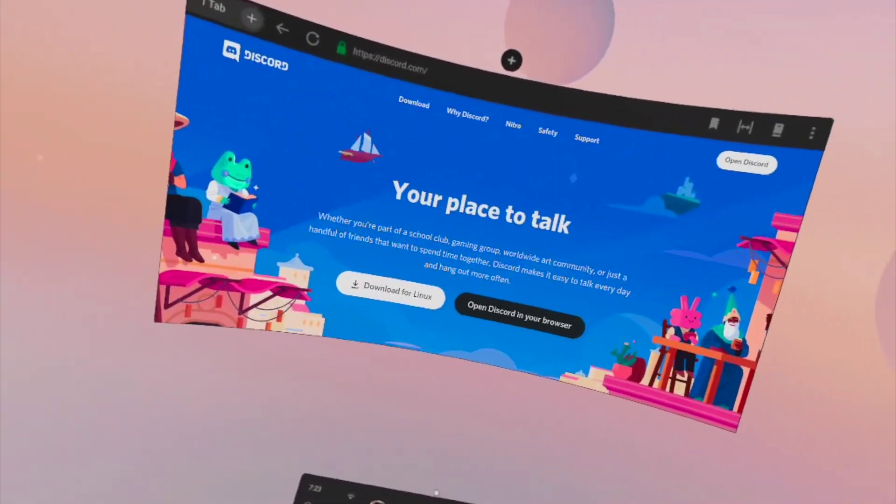
Bring up the Quest Apps library over the Discord home page
click(399, 493)
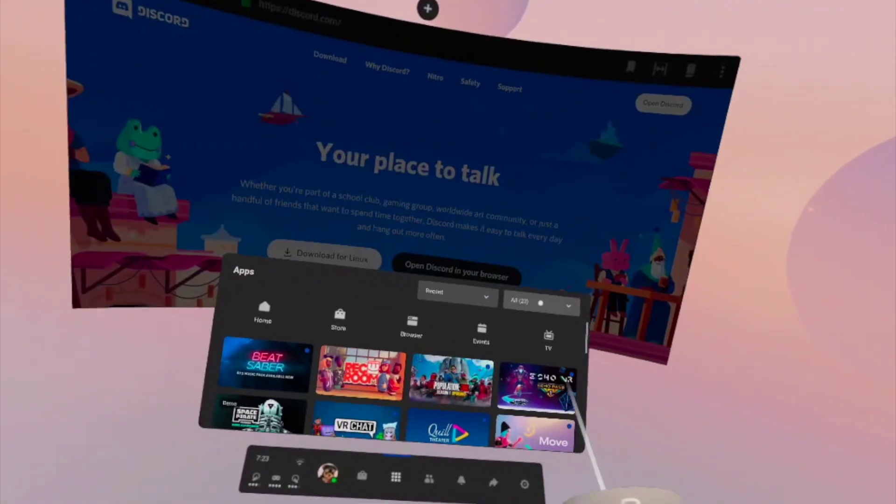
click(524, 291)
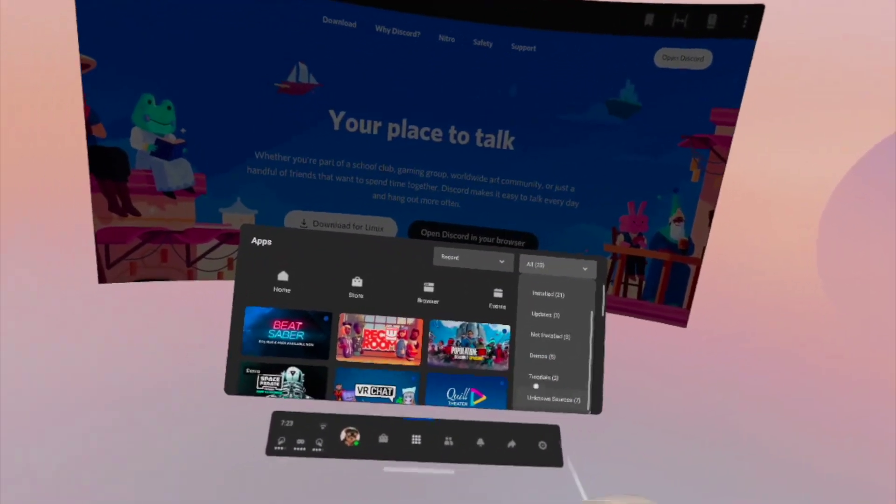
click(522, 448)
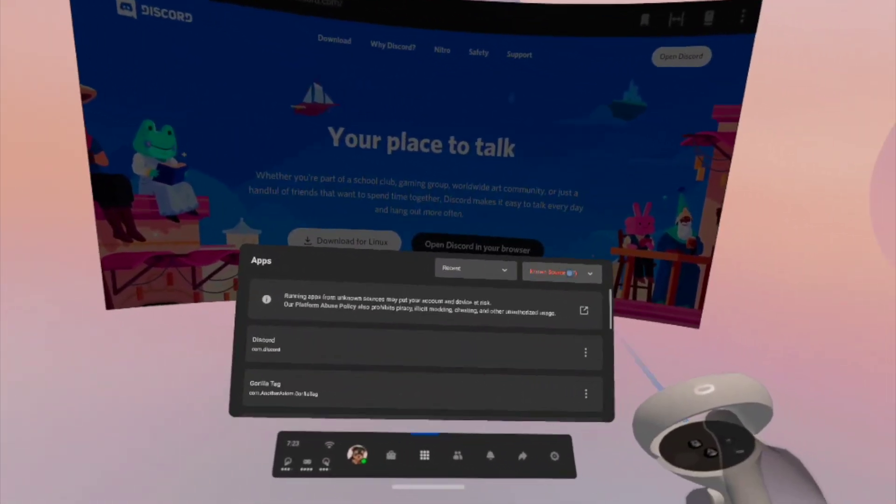
click(639, 304)
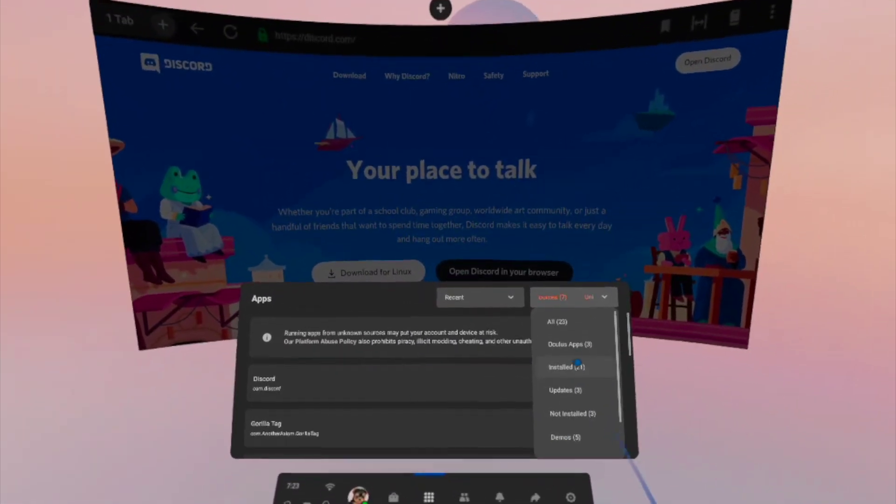
click(557, 322)
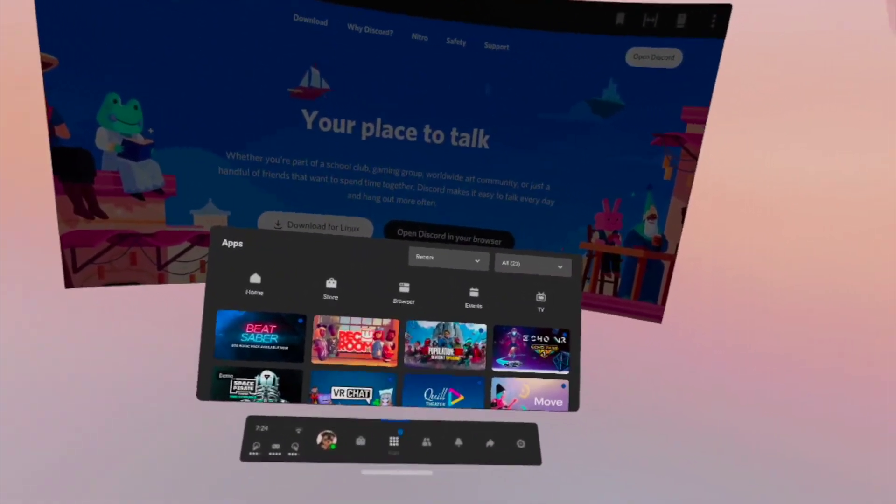
key(Escape)
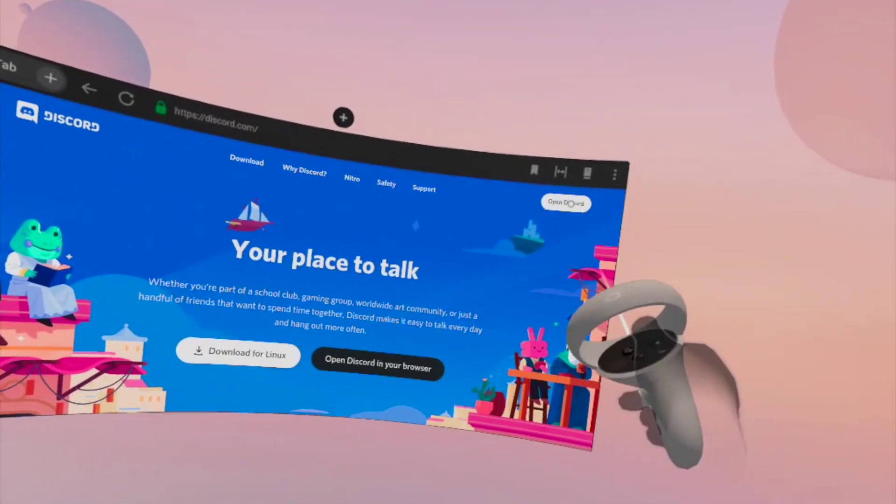
Open the Discord web app and go to the Qosmetics Community #qsabers channel
click(552, 195)
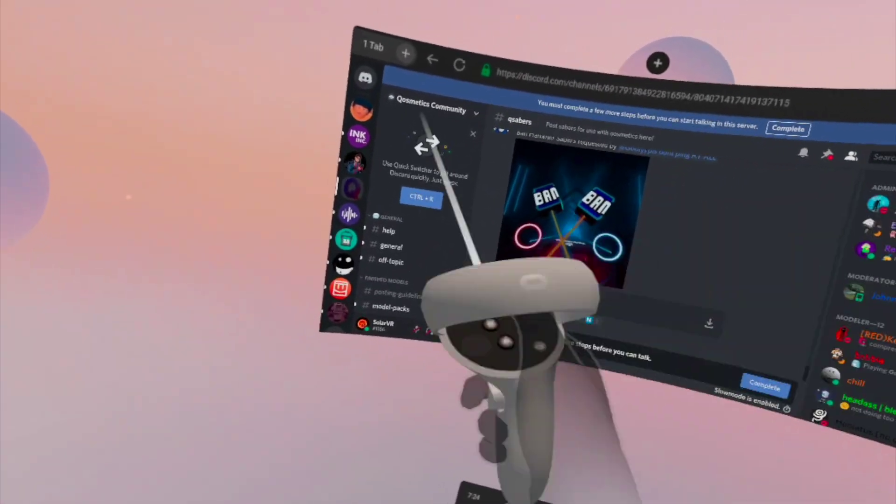
click(338, 78)
Scroll up the #qsabers chat to the 'R - Transistors' saber post
click(213, 119)
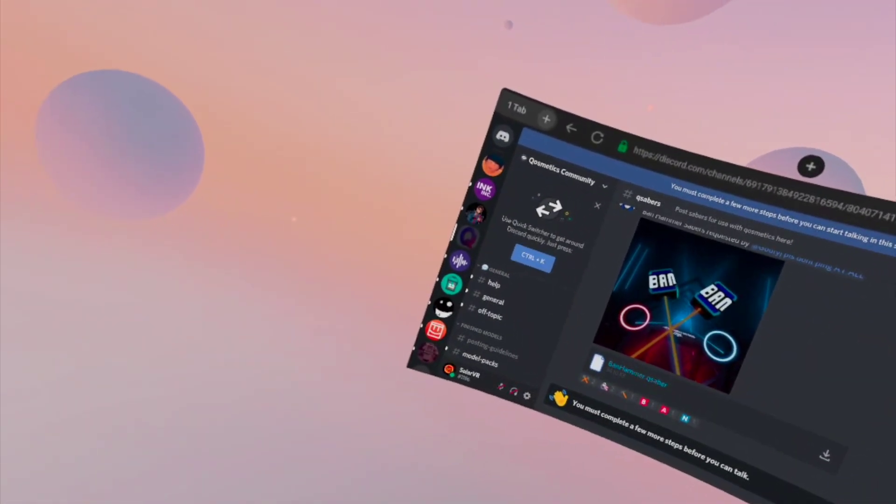
click(482, 75)
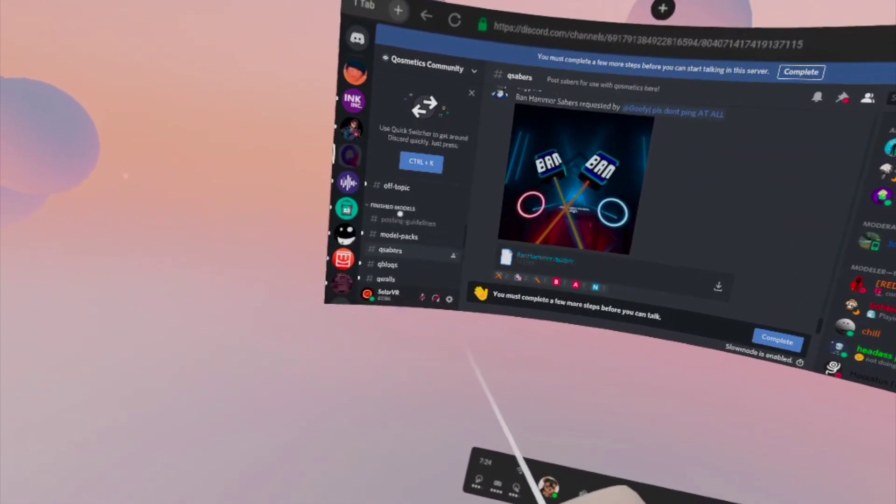
scroll(401, 219, down, 2)
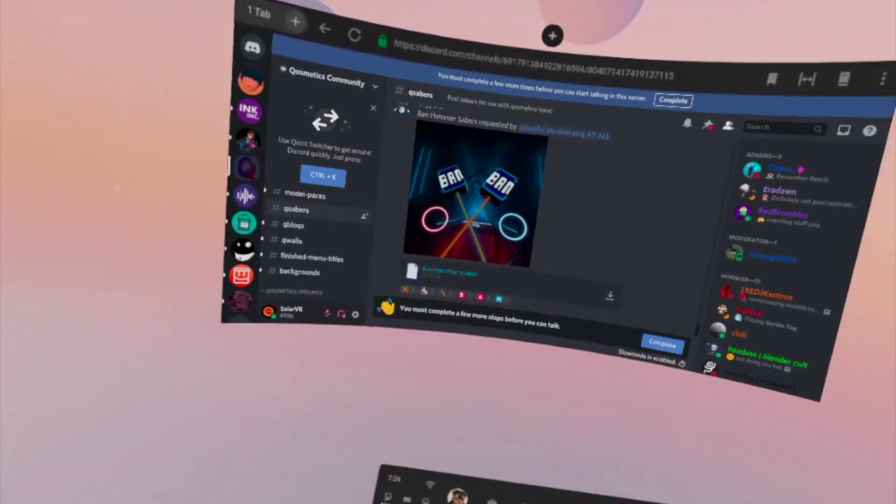
scroll(531, 214, up, 10)
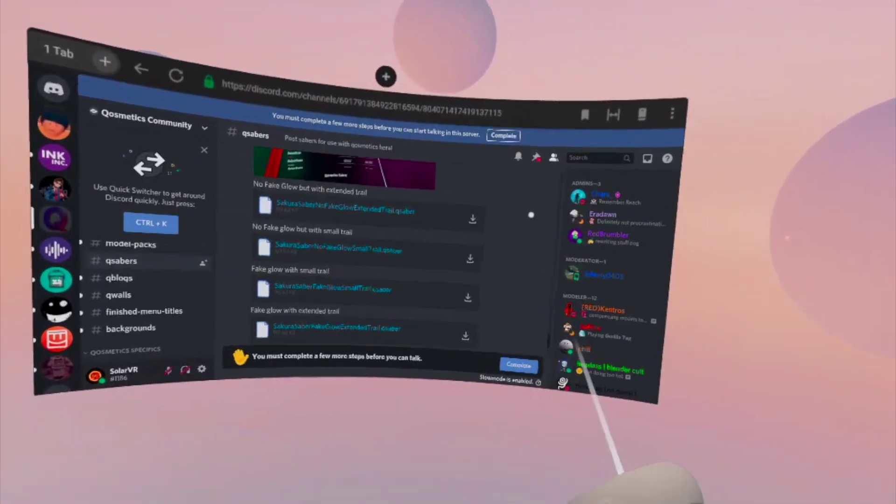
scroll(531, 214, up, 10)
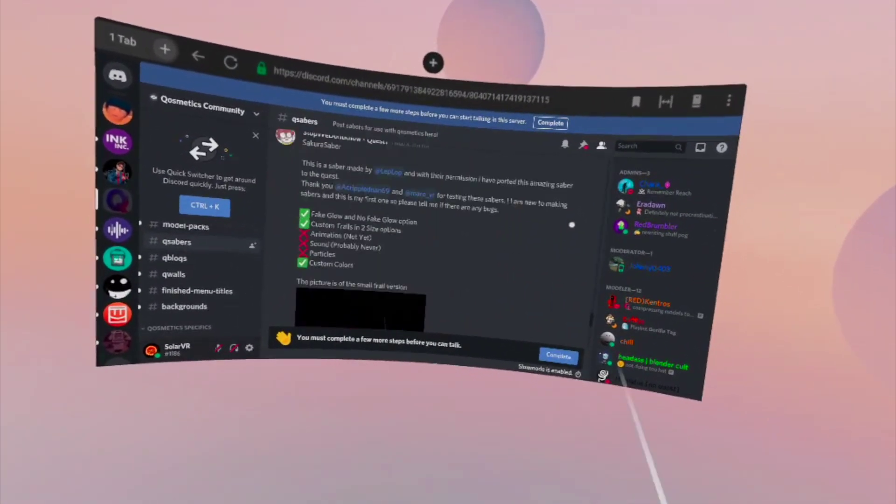
scroll(571, 225, up, 10)
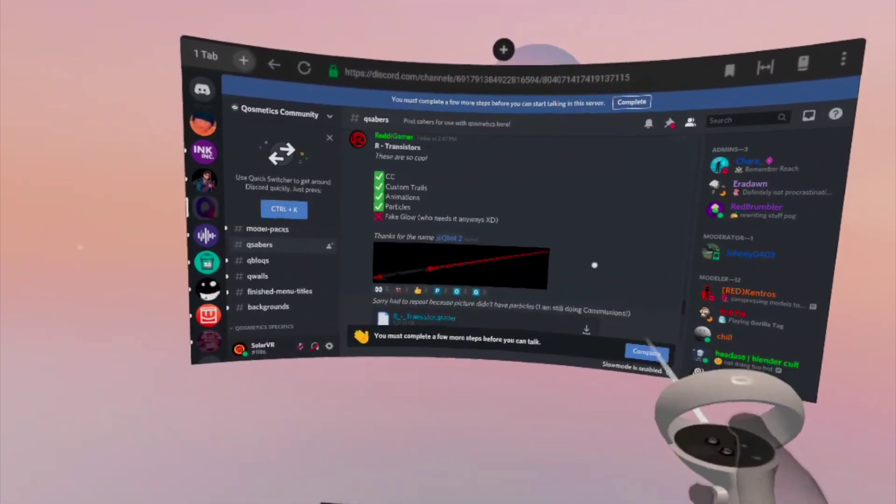
Download the R_-_Transistor.qsaber attachment from the #qsabers post
scroll(606, 258, down, 3)
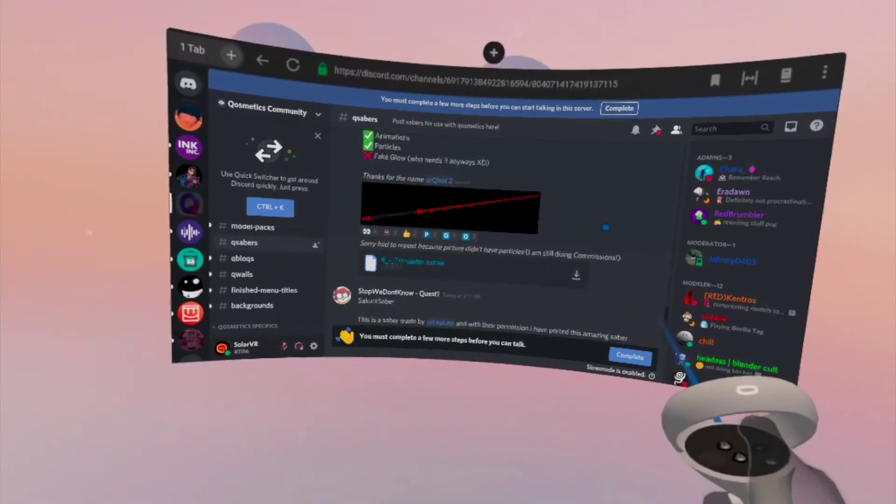
scroll(448, 280, up, 2)
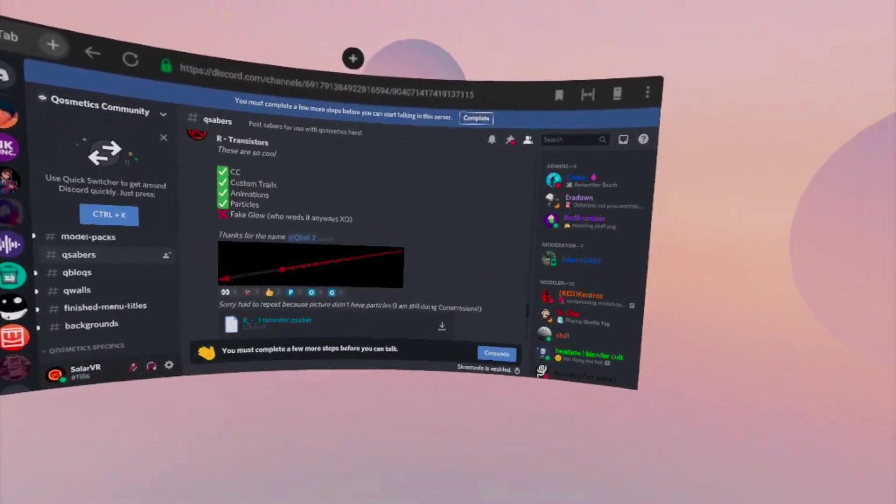
click(352, 58)
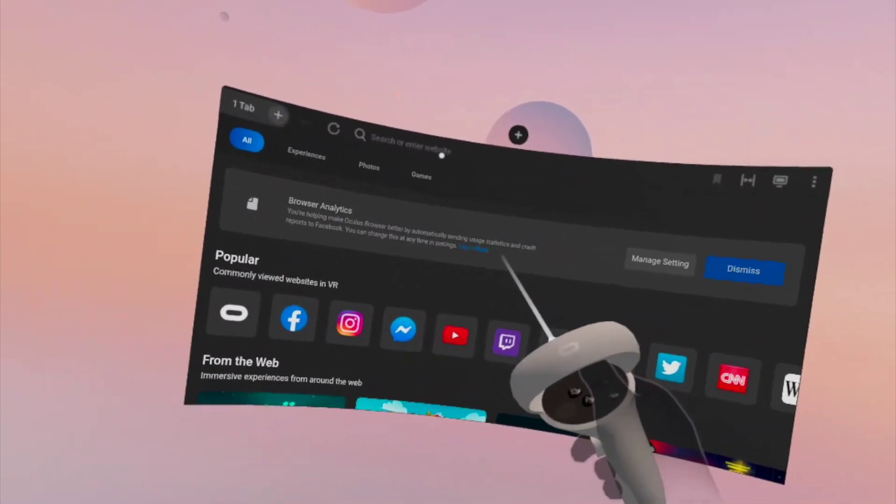
Enter the BMBF address in the browser and open its Upload Files page
click(441, 153)
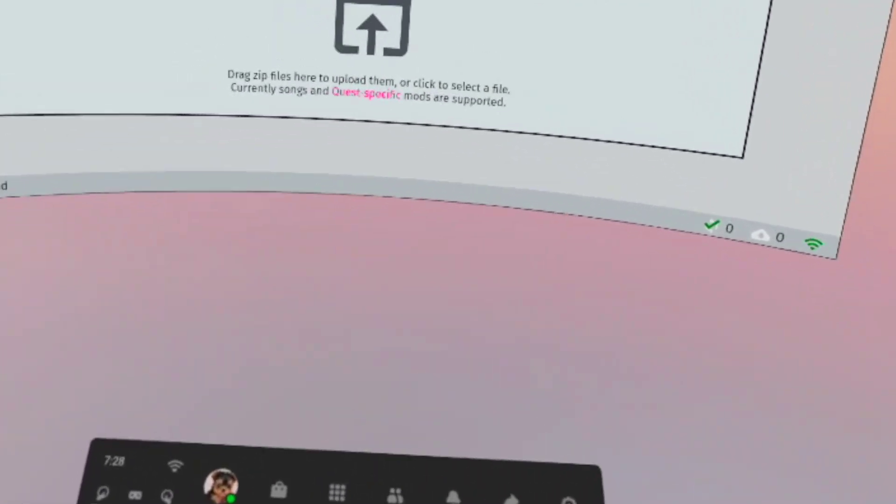
click(334, 488)
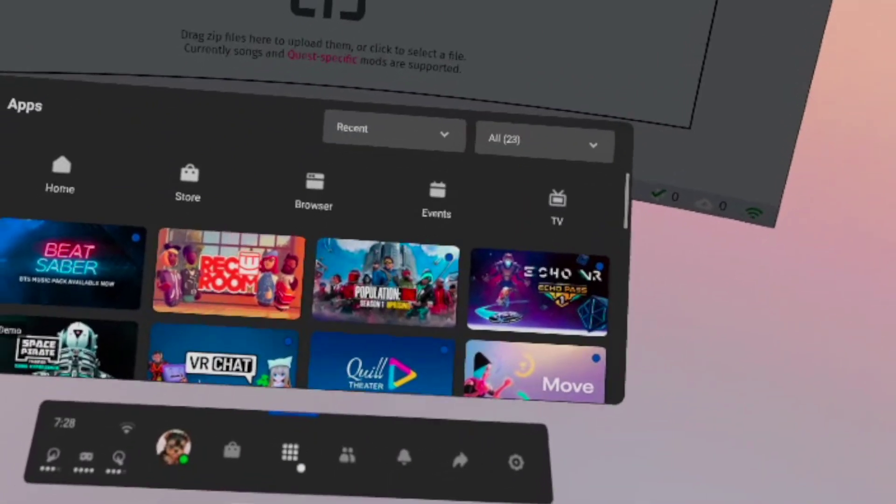
click(295, 475)
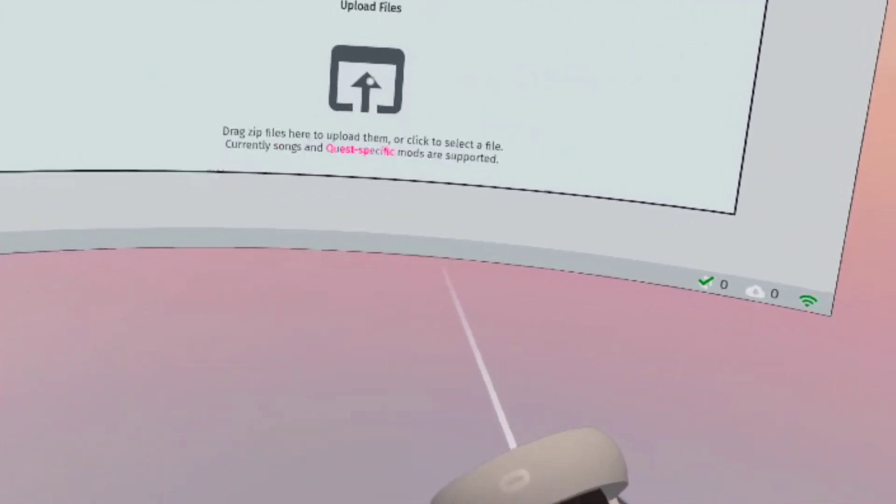
Open BMBF's upload file picker filtered to Downloads and locate R_-_Transistor.qsaber
click(369, 94)
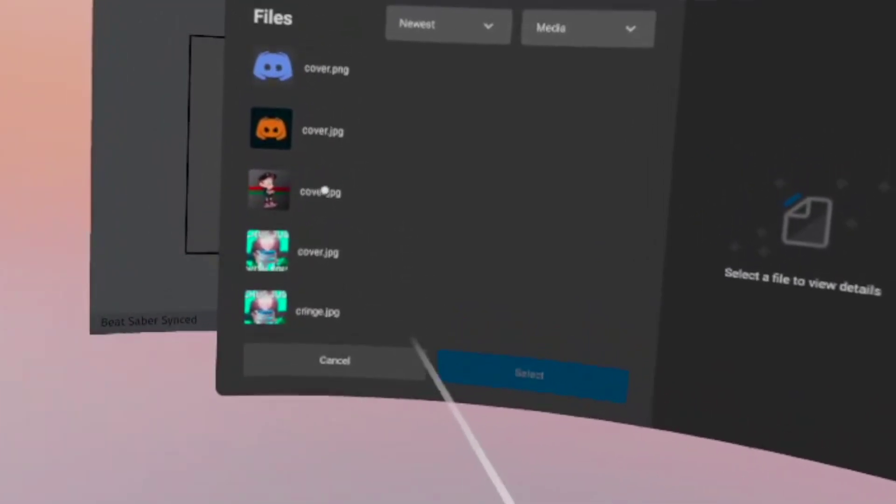
scroll(326, 187, down, 10)
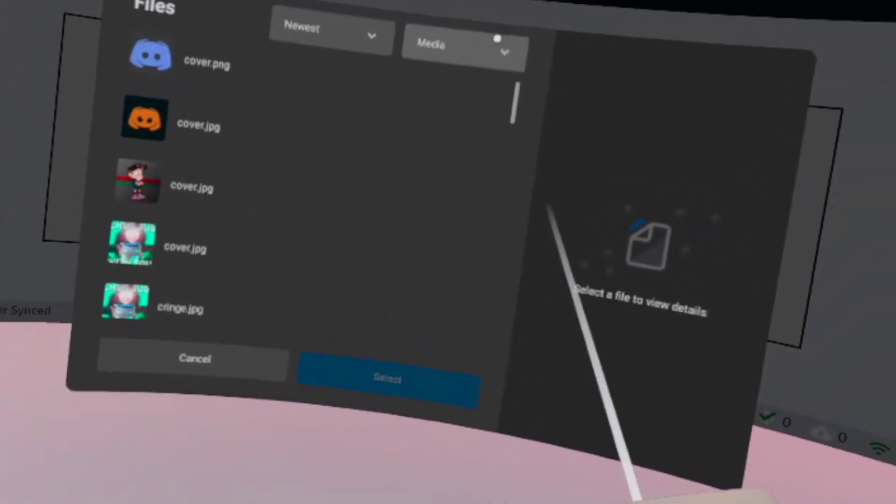
click(560, 7)
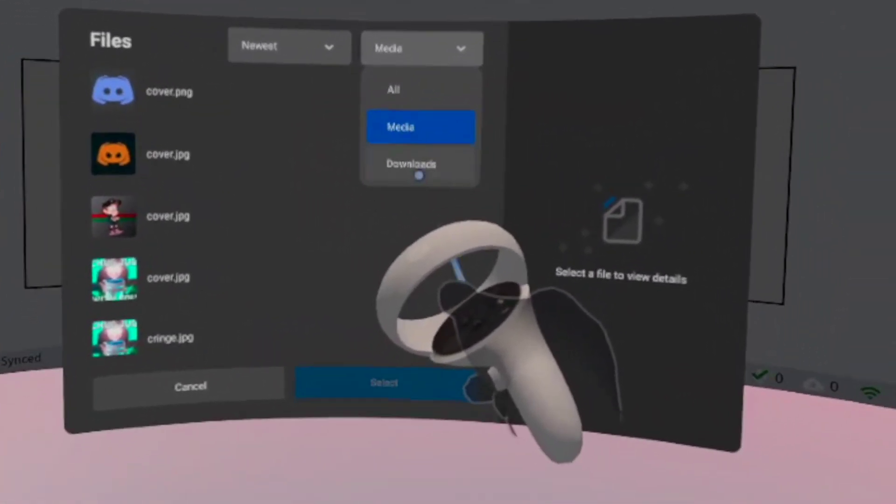
click(422, 196)
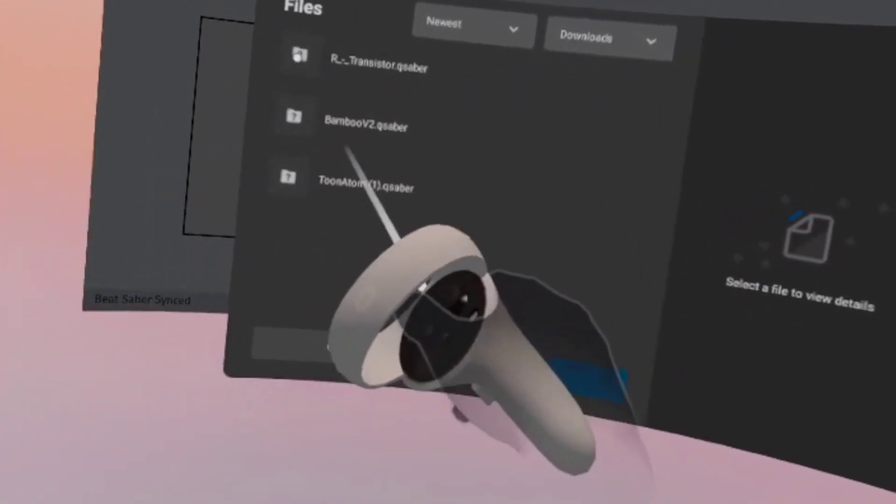
click(318, 75)
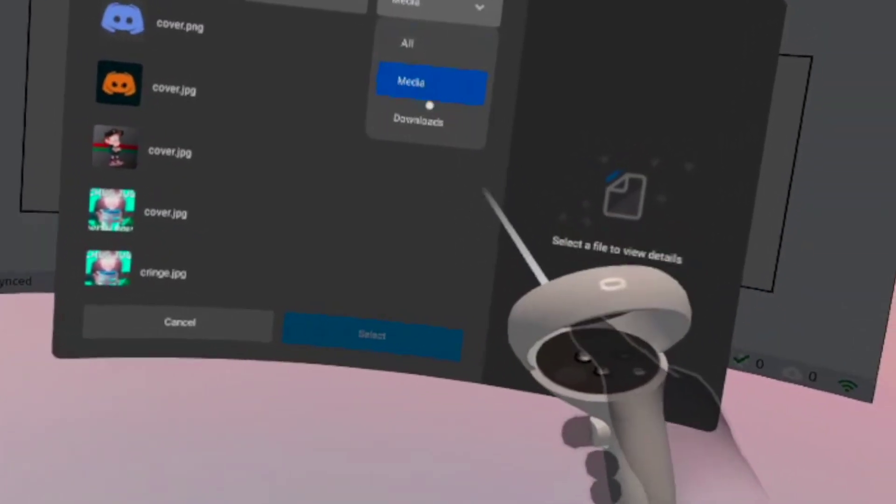
click(392, 112)
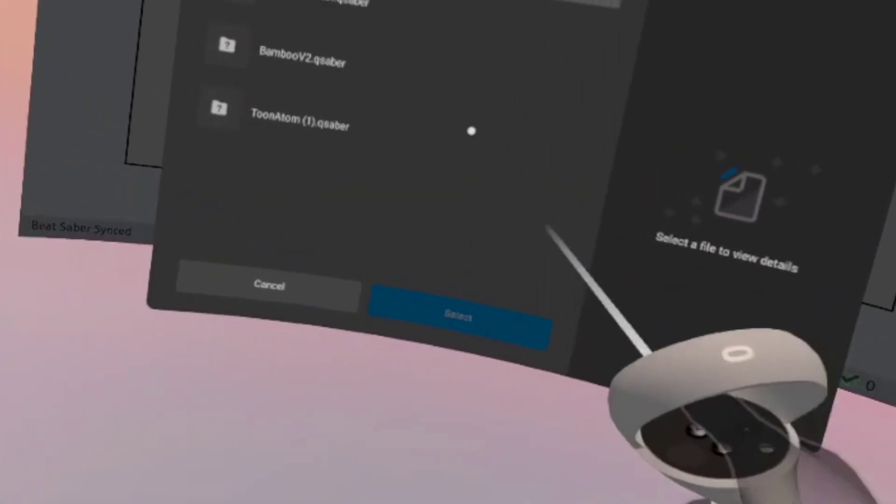
Choose R_-_Transistor.qsaber from Downloads and confirm it for upload
click(350, 42)
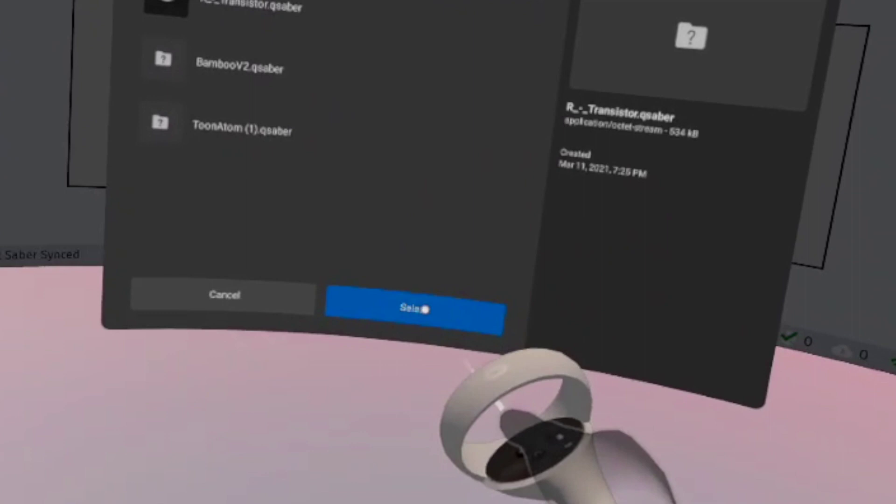
click(504, 348)
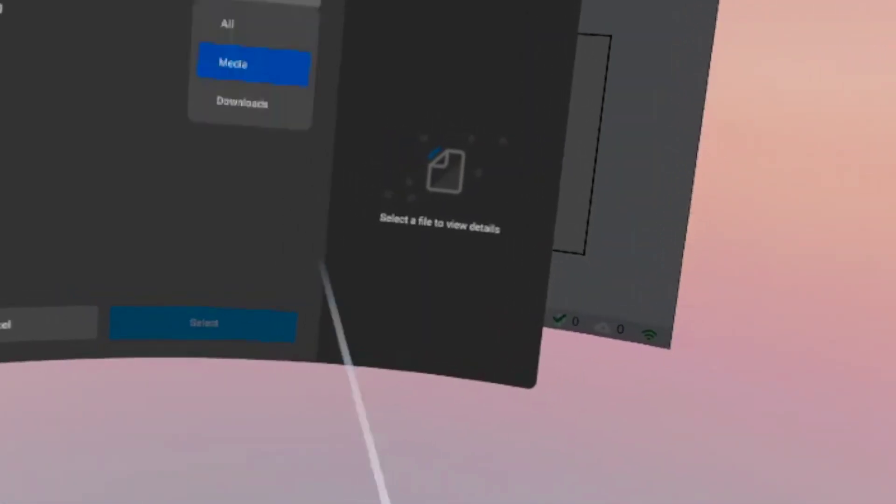
click(253, 110)
click(94, 28)
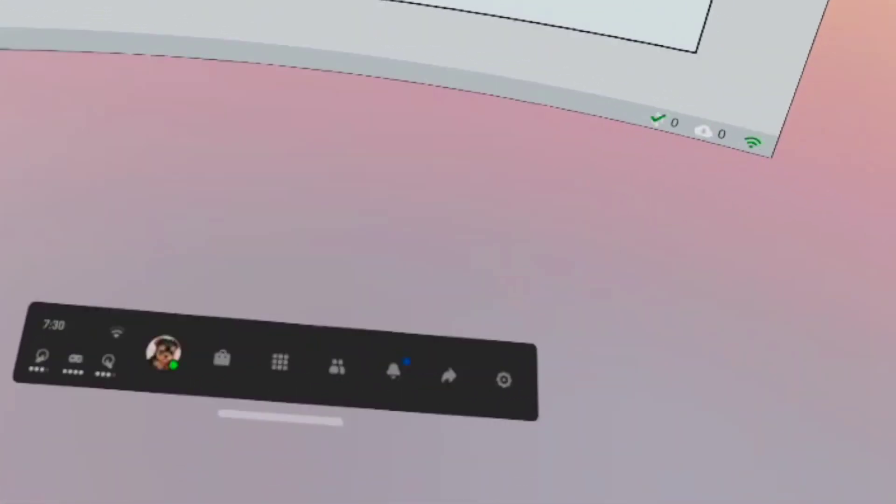
click(280, 93)
Confirm the R_-_Transistor.qsaber upload with Select
click(414, 312)
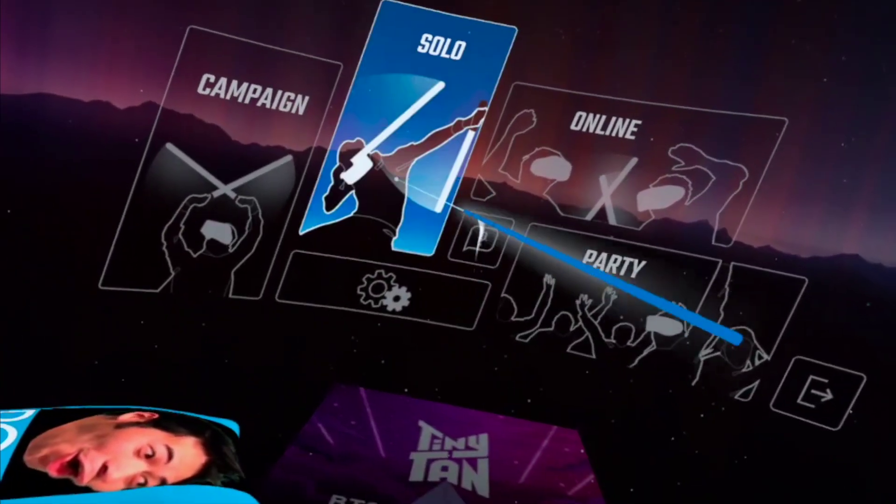
From Solo, open the Qosmetics Sabers list and select the R_-_Transistor saber
click(396, 178)
click(331, 95)
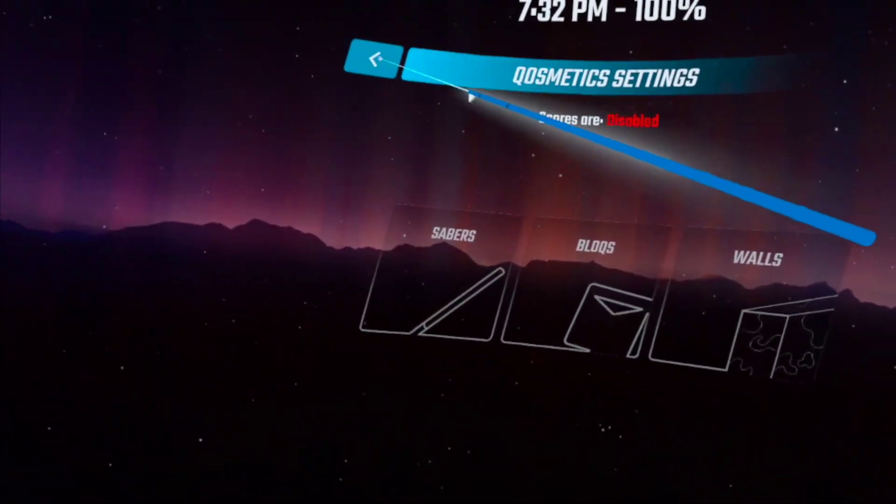
click(373, 60)
click(296, 114)
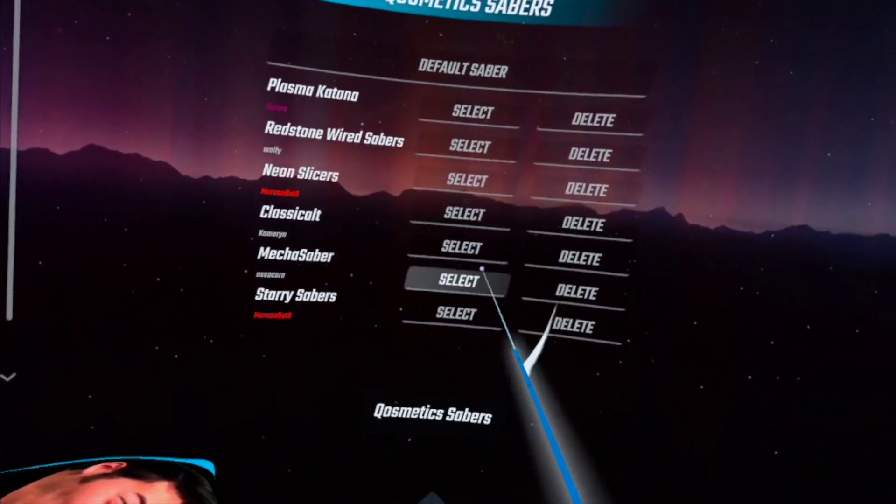
scroll(419, 187, down, 5)
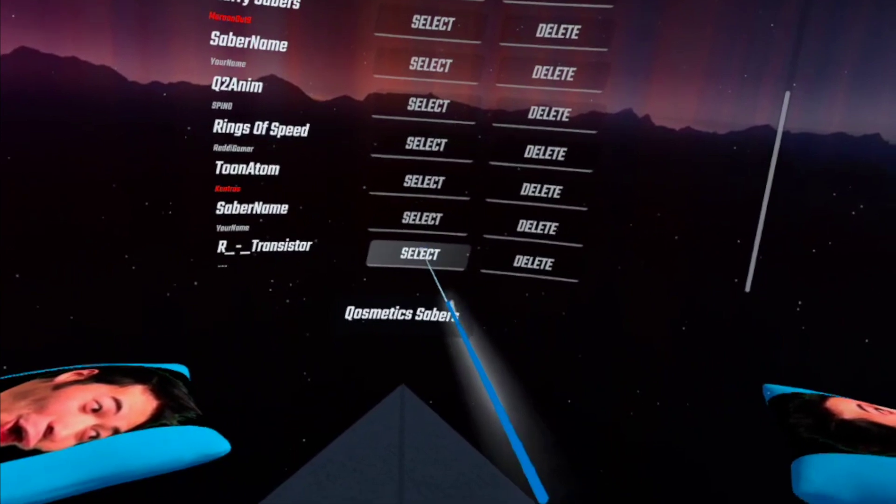
click(420, 255)
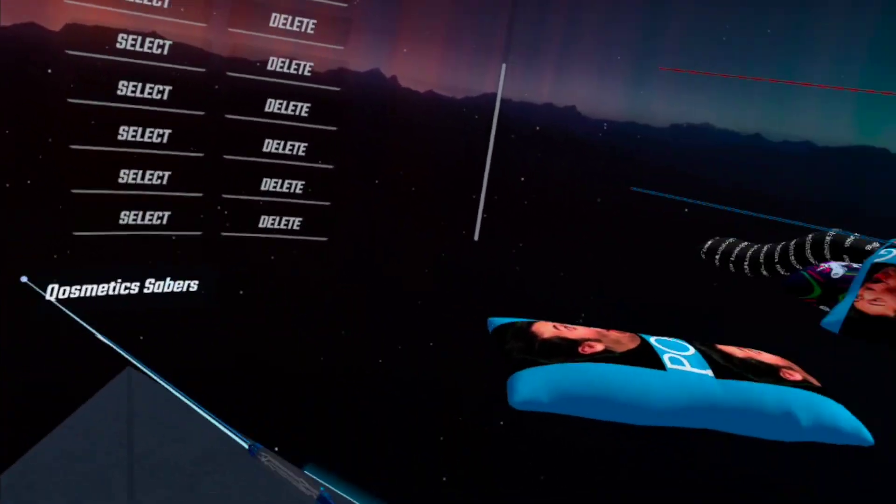